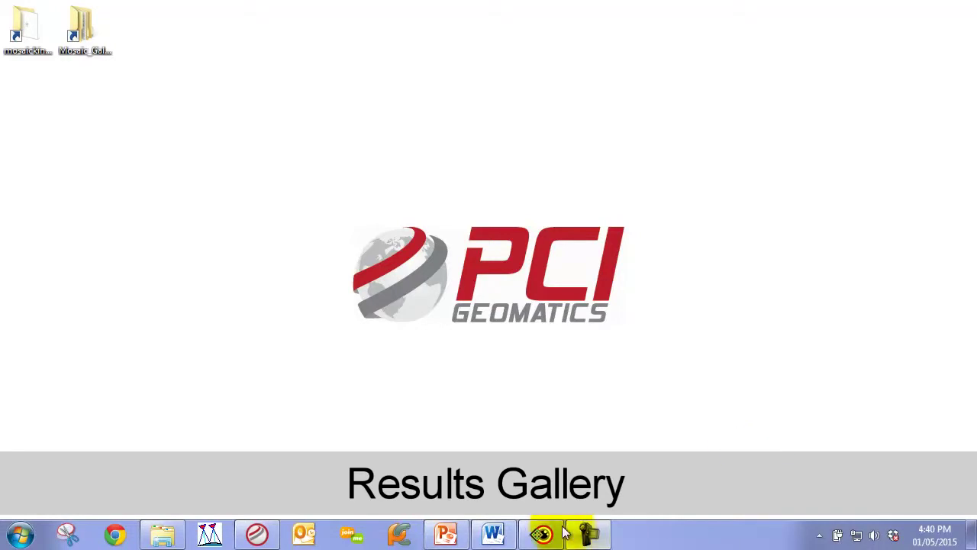
click(539, 537)
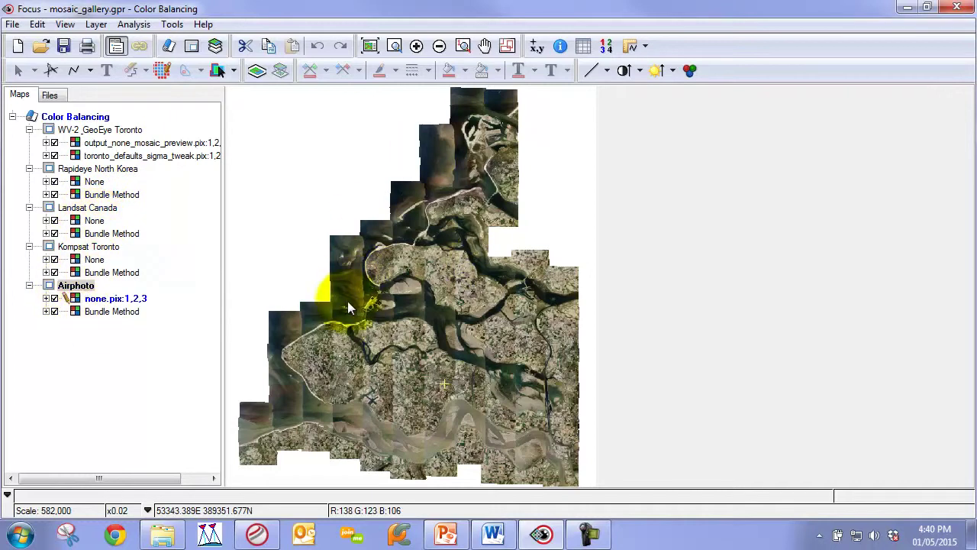
click(98, 300)
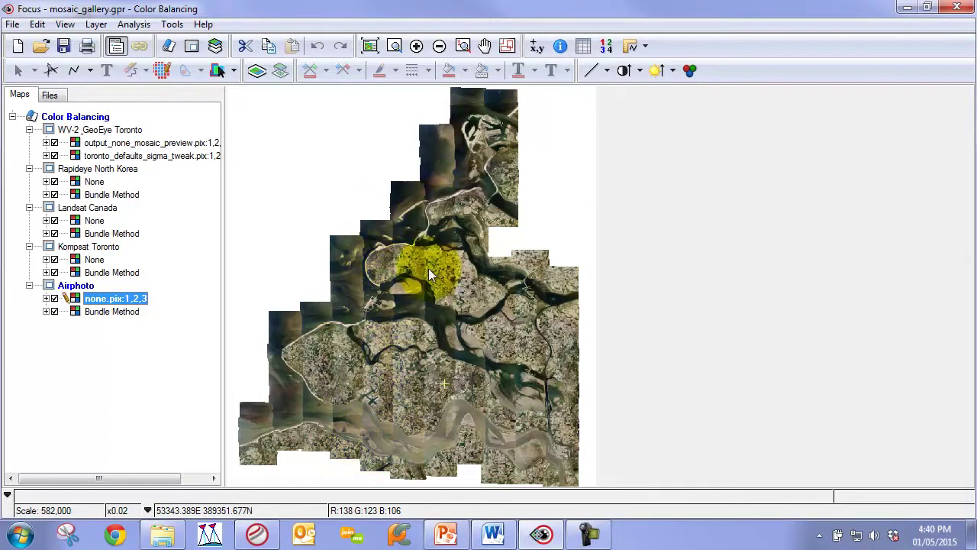
Hide the uncorrected Airphoto none.pix layer and view the balanced mosaic at 1:1, panning to other fields
click(54, 298)
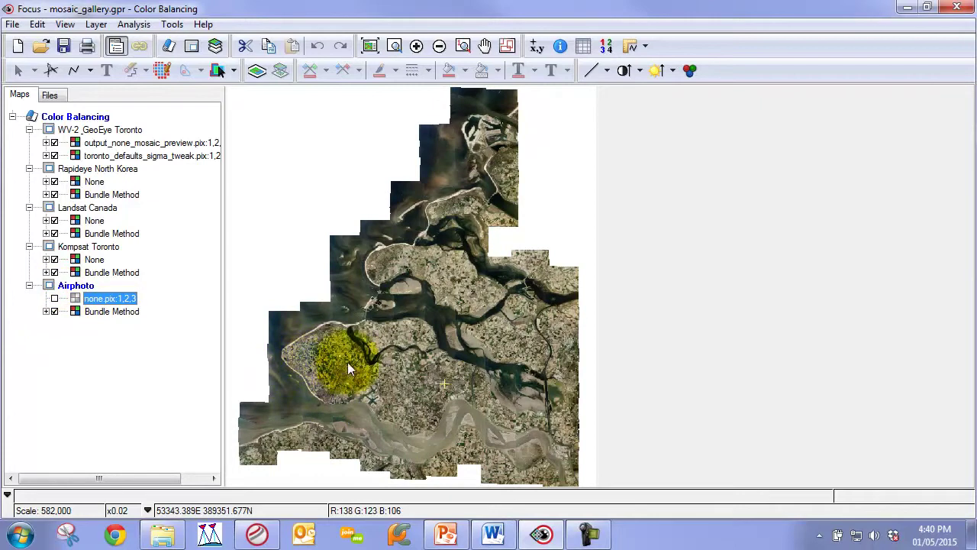
click(406, 381)
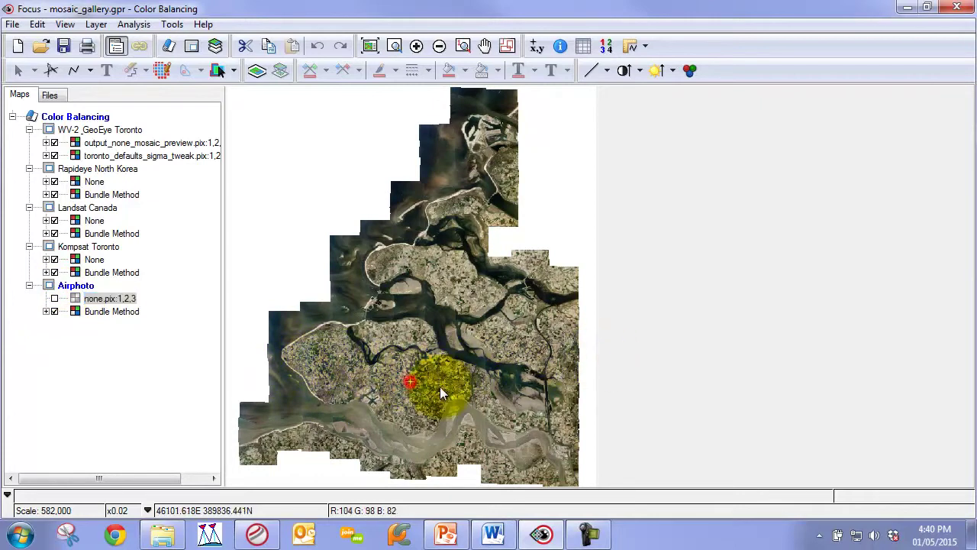
click(462, 46)
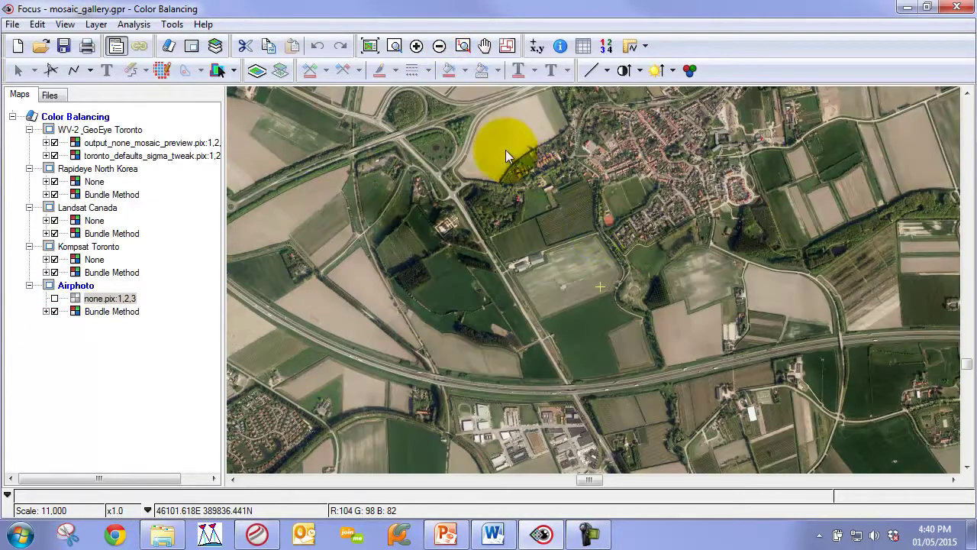
drag(610, 218, 556, 219)
Toggle none.pix on and off to compare balancing, then bring up the Kompsat Toronto map
click(54, 298)
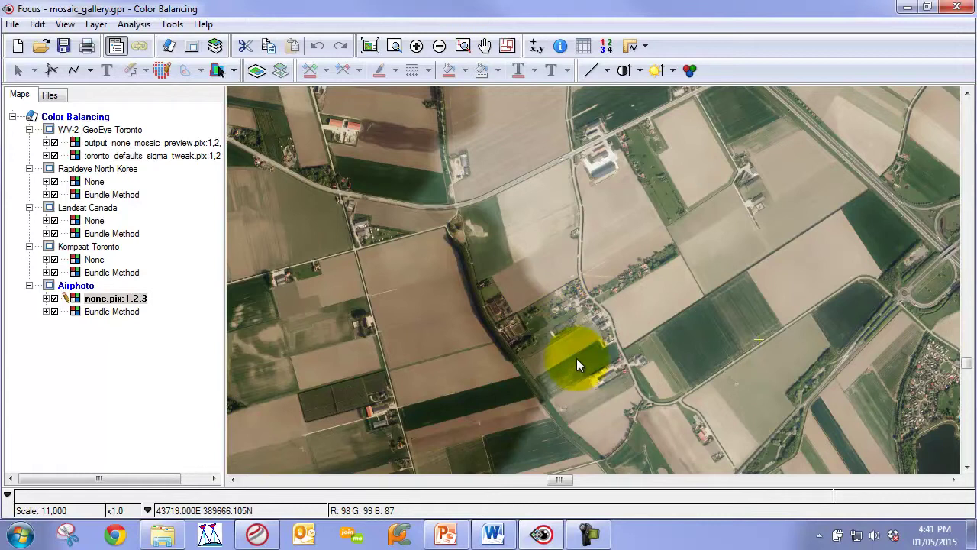
click(54, 298)
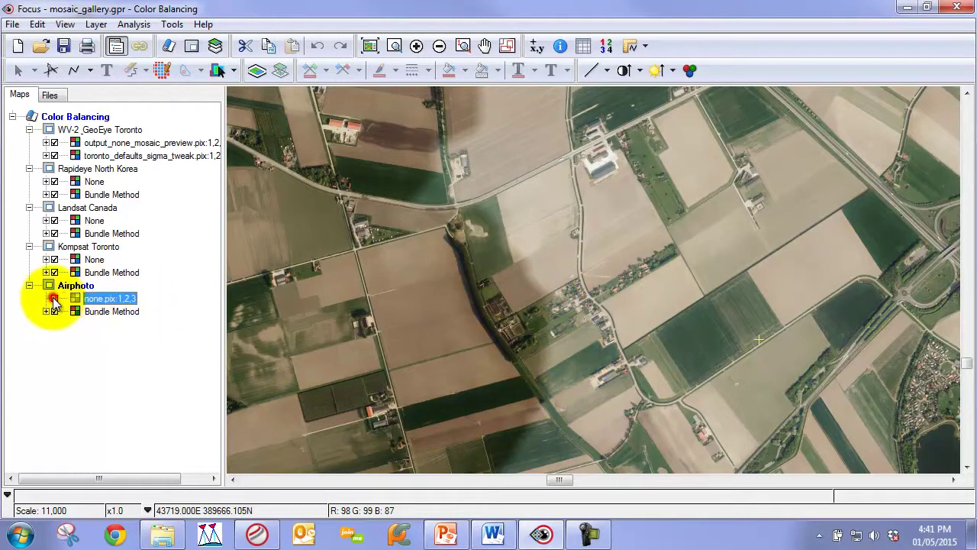
click(54, 299)
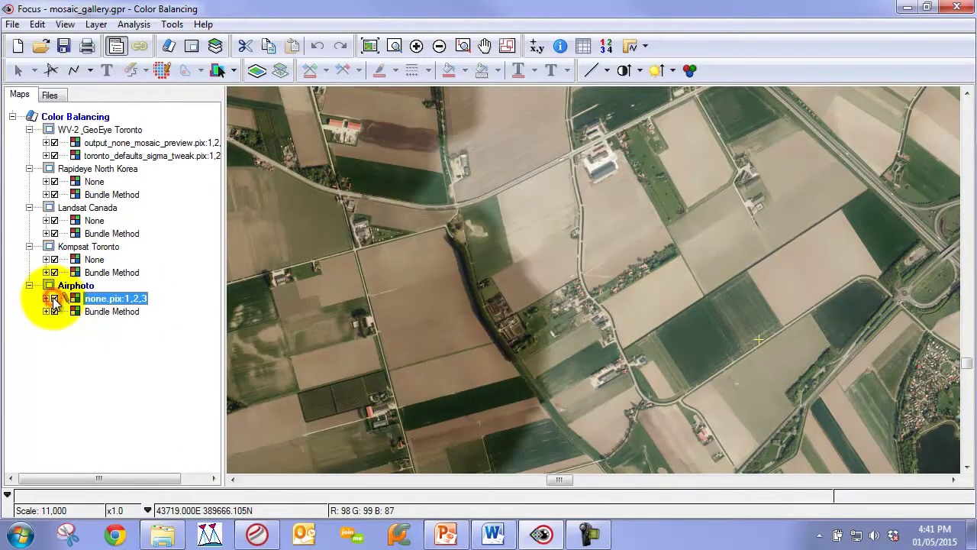
click(55, 299)
click(95, 247)
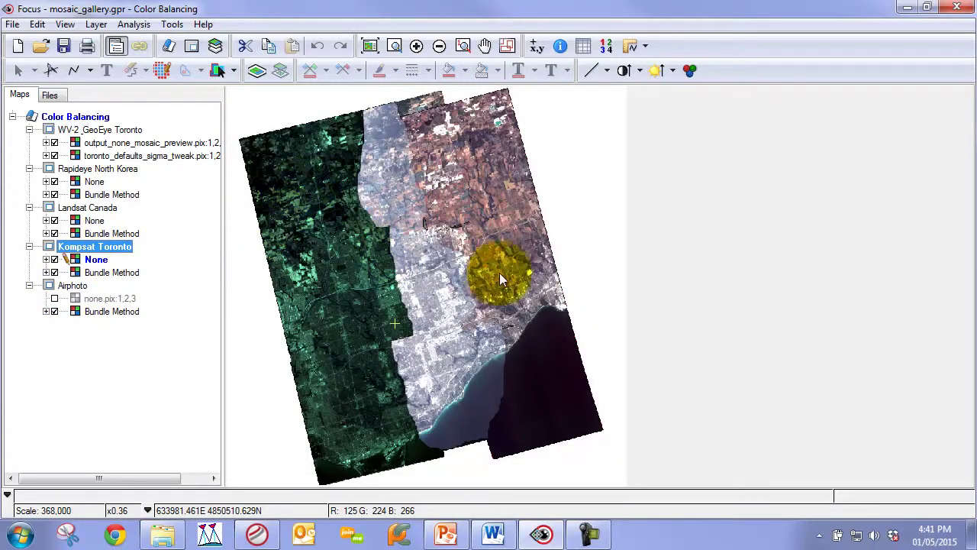
Hide Kompsat Toronto's None layer to leave the Bundle Method mosaic, then display Landsat Canada
click(97, 261)
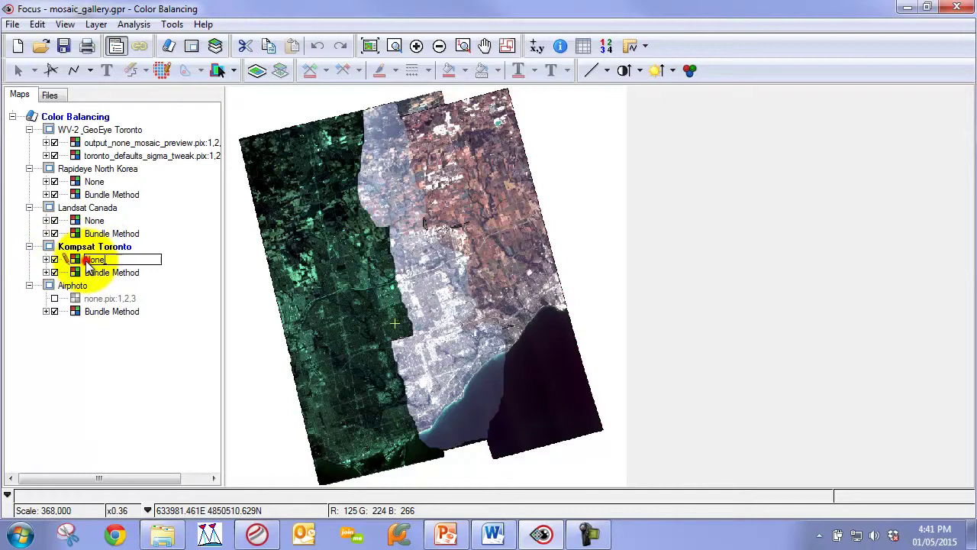
click(74, 272)
click(54, 260)
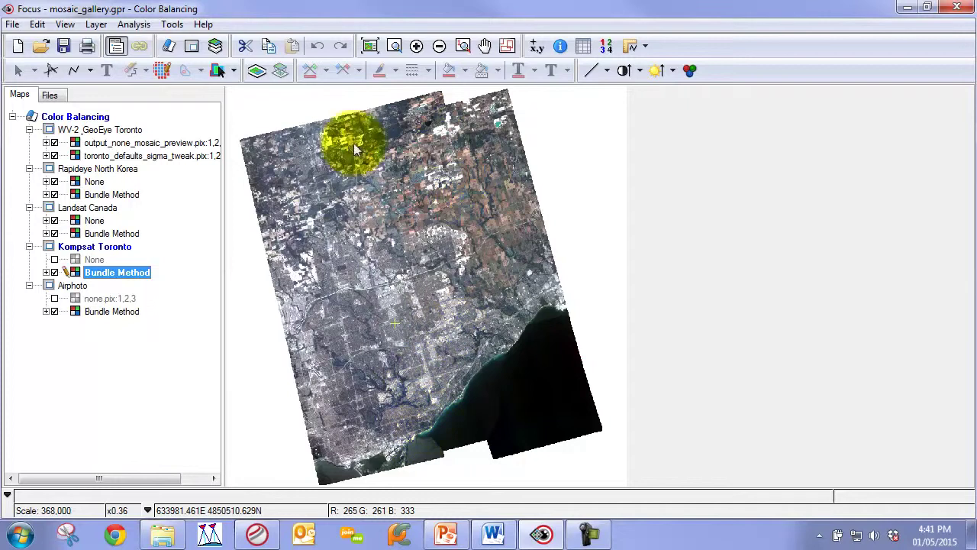
click(394, 347)
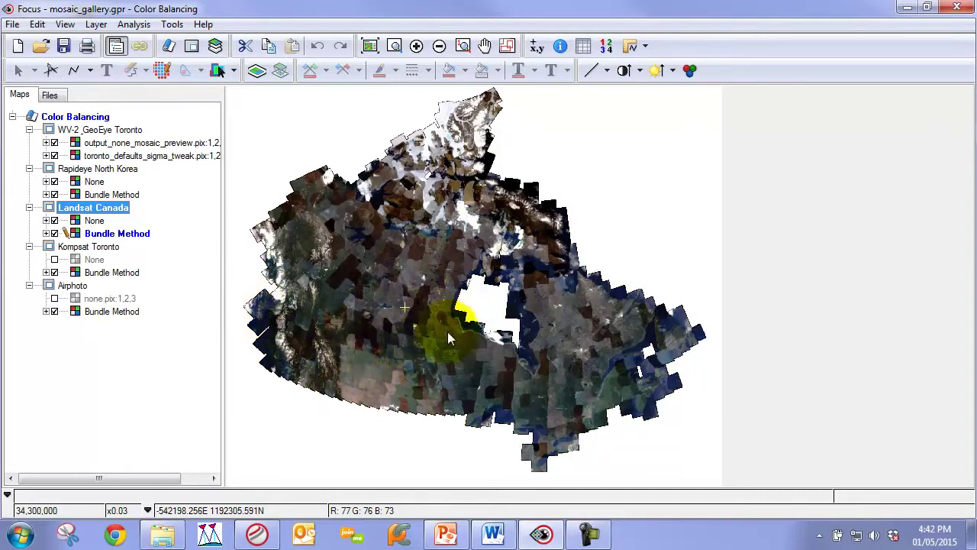
Uncheck Landsat Canada's None layer and select the Rapideye North Korea map
click(54, 220)
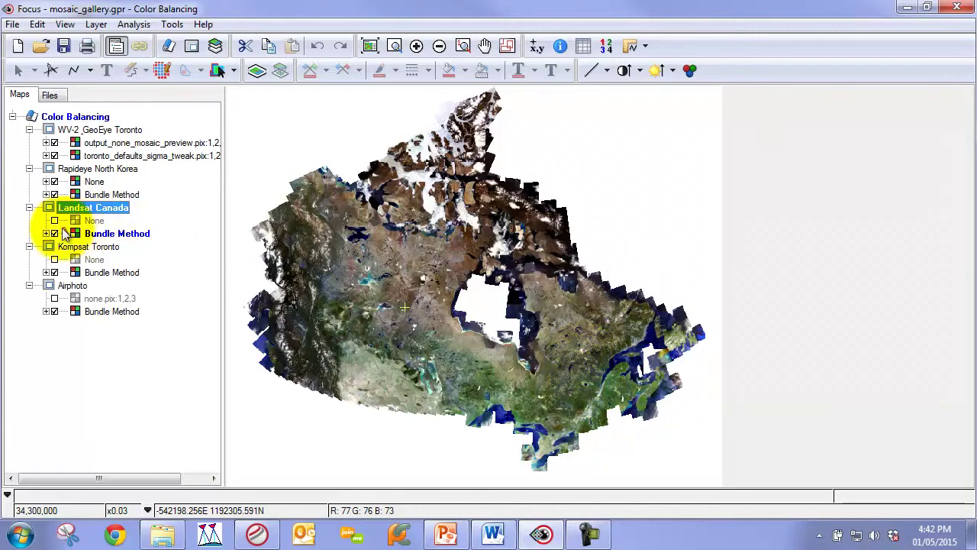
click(92, 167)
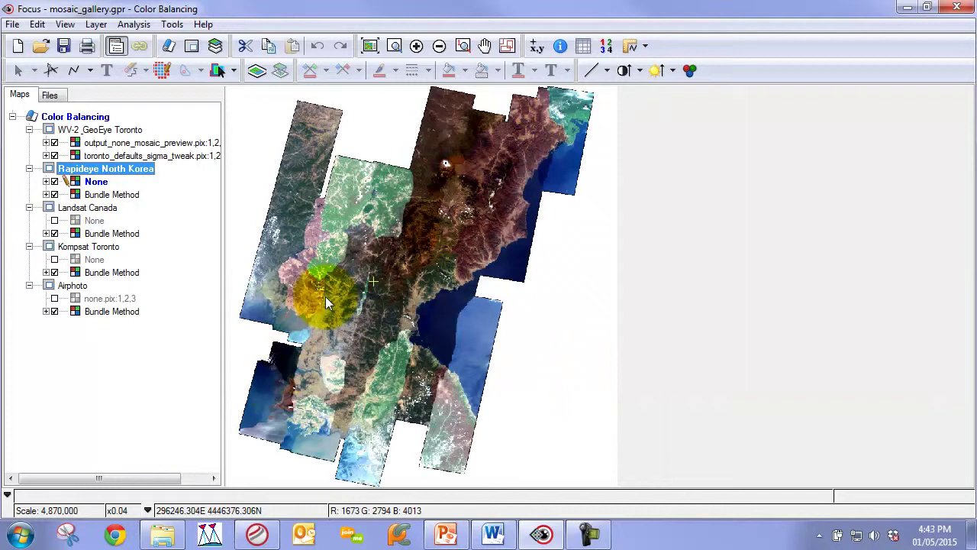
Uncheck North Korea's None layer, then hide WV-2_GeoEye Toronto's output_none_mosaic_preview layer
click(54, 181)
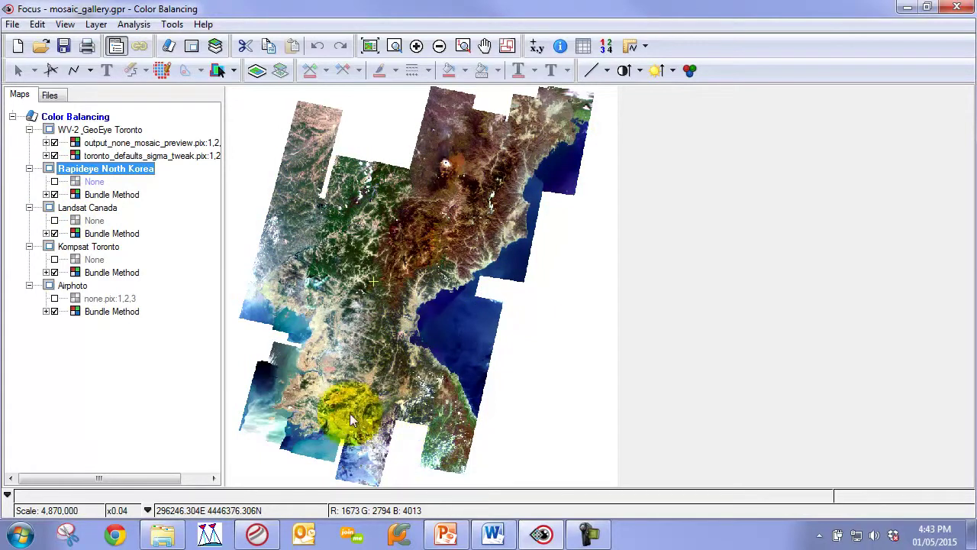
click(91, 129)
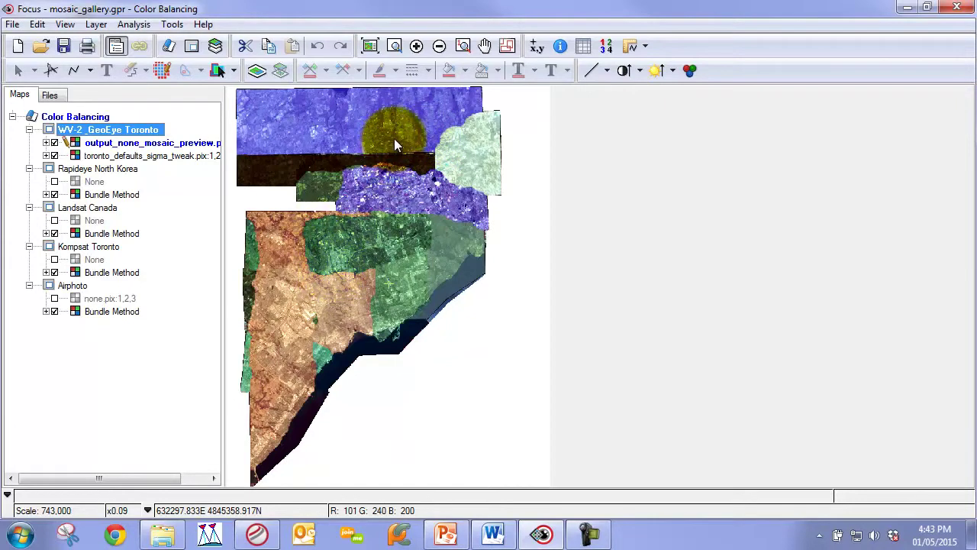
click(54, 143)
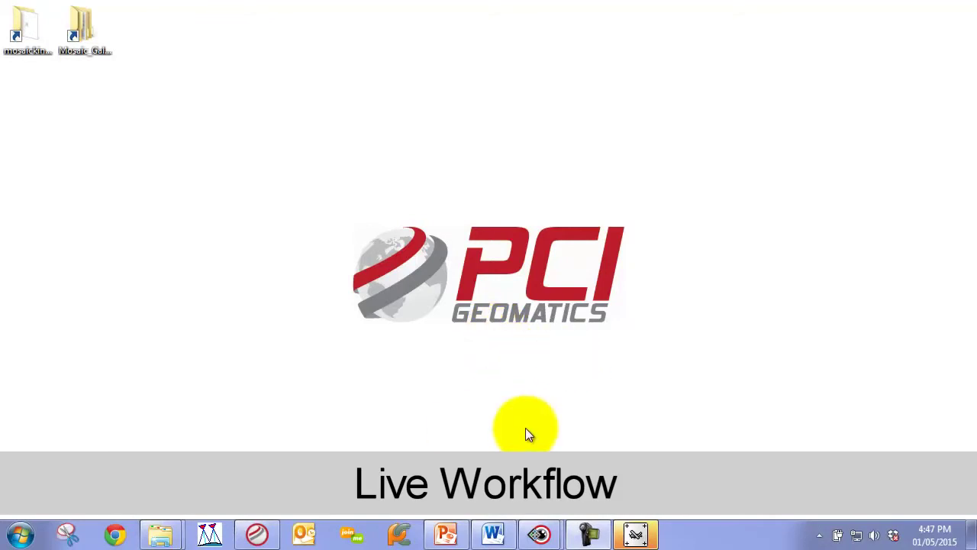
Drag the three Lisbon ortho .pix files into the Unnamed Project map and zoom to the overview
mouse_move(509, 540)
mouse_move(539, 534)
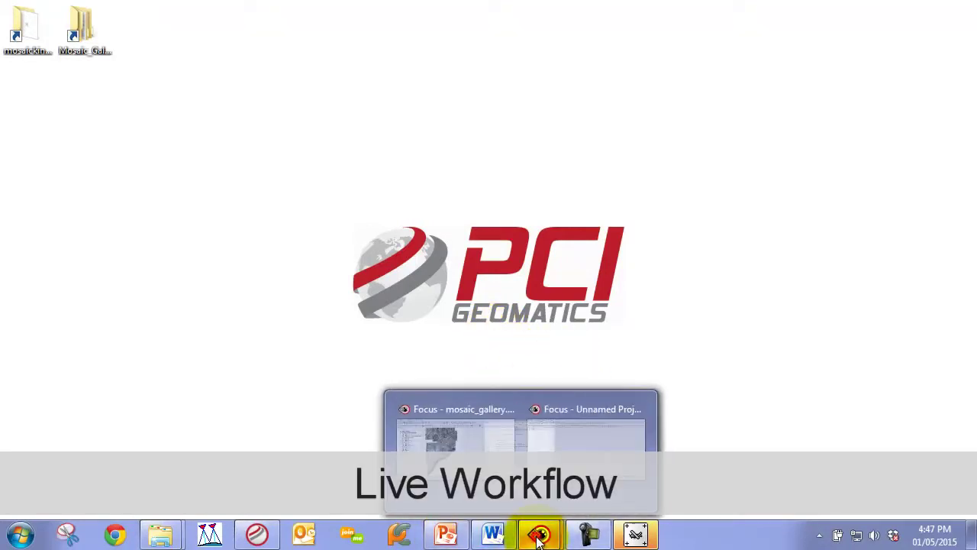
click(583, 453)
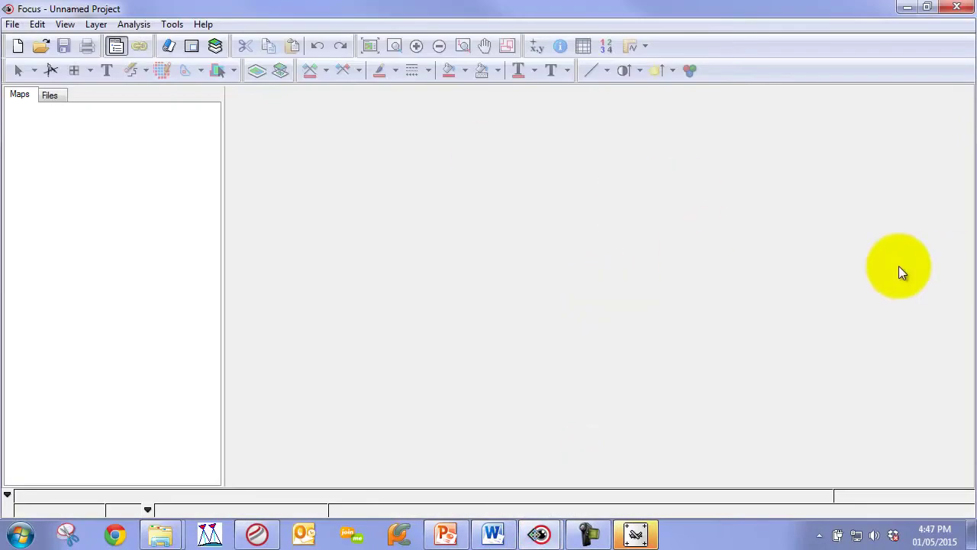
drag(976, 282, 845, 211)
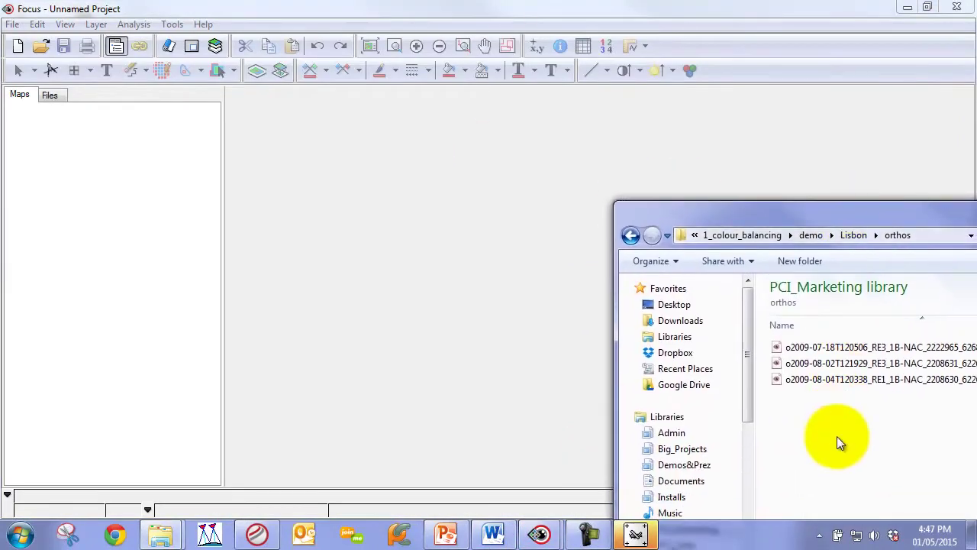
drag(837, 437, 796, 327)
drag(823, 363, 361, 267)
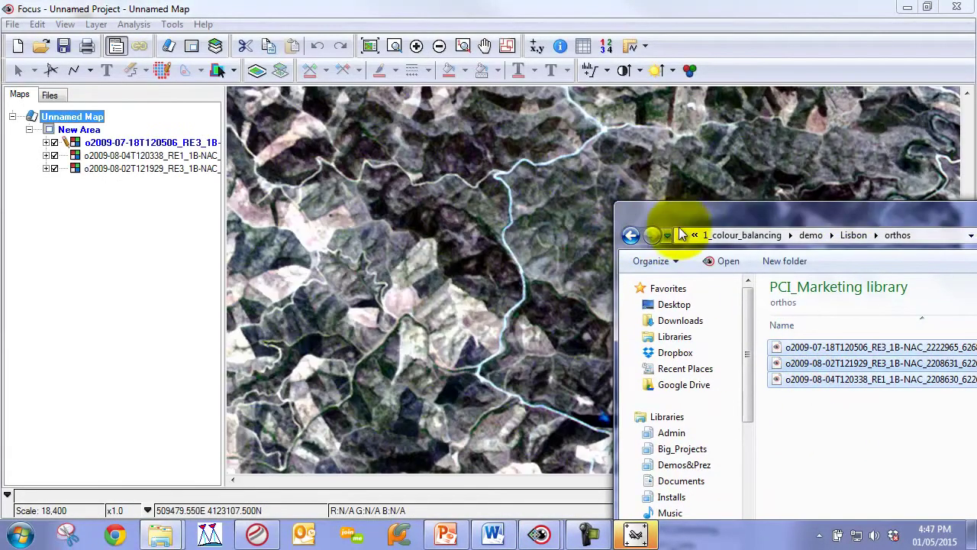
click(394, 44)
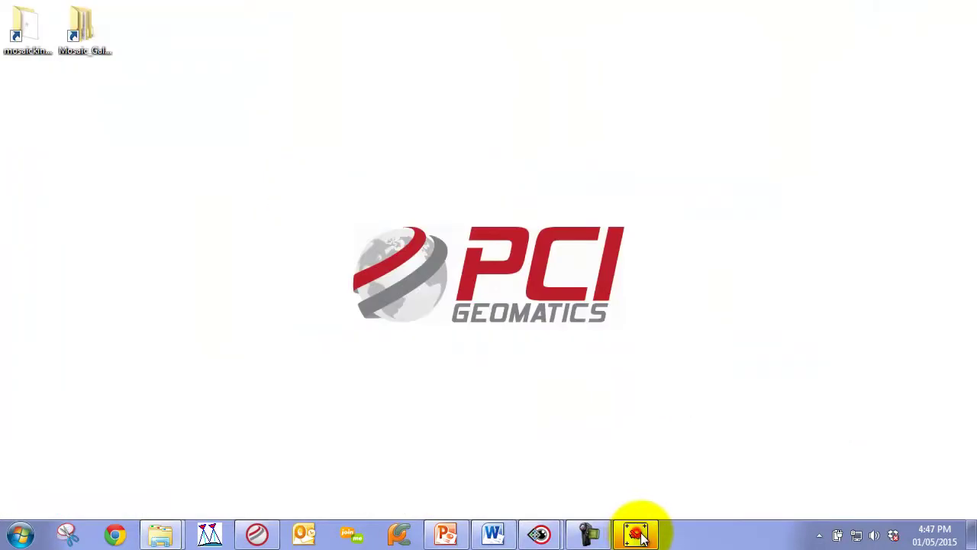
Set the Bundle Color Balancing project's processing step to Mosaic
drag(380, 197, 374, 122)
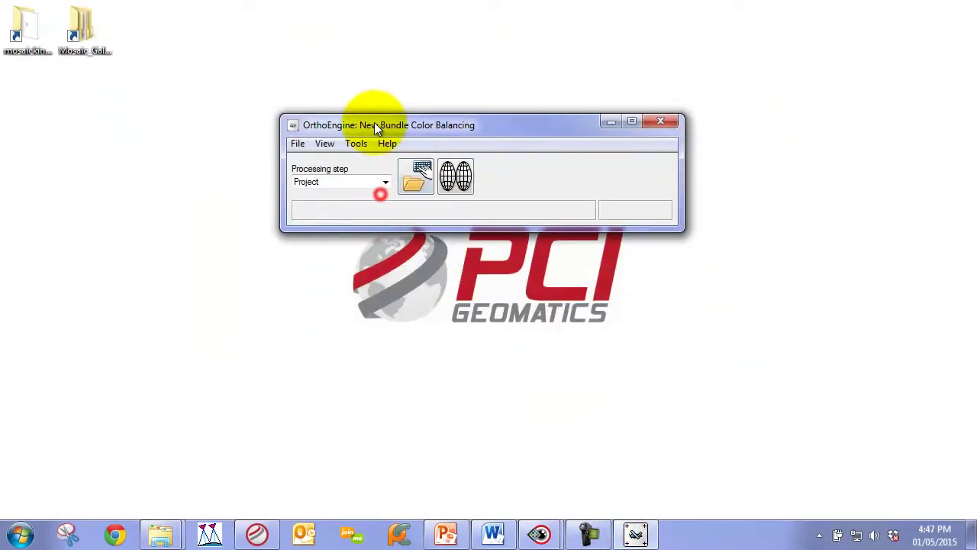
click(372, 175)
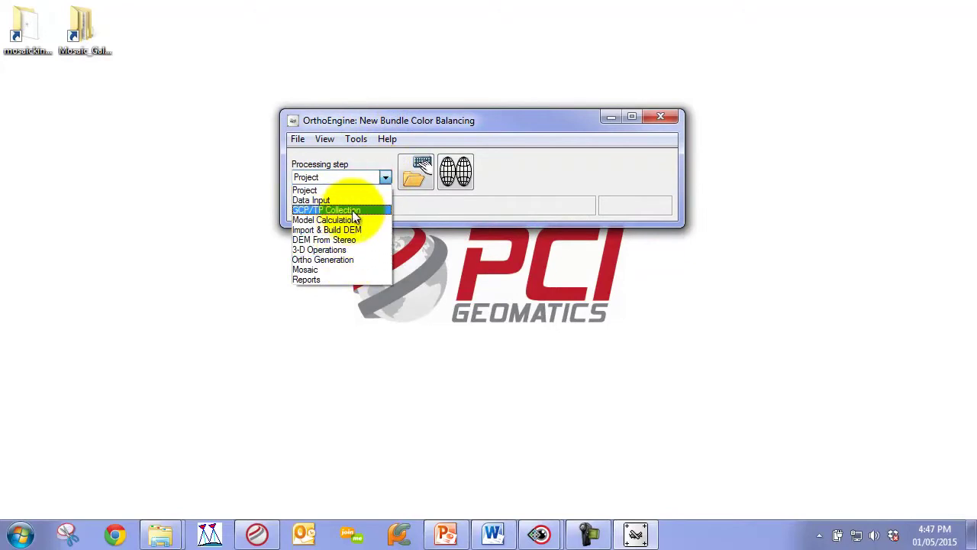
click(316, 270)
Define the mosaic area with output file techTv saved in the Lisbon\mosaic folder
click(413, 174)
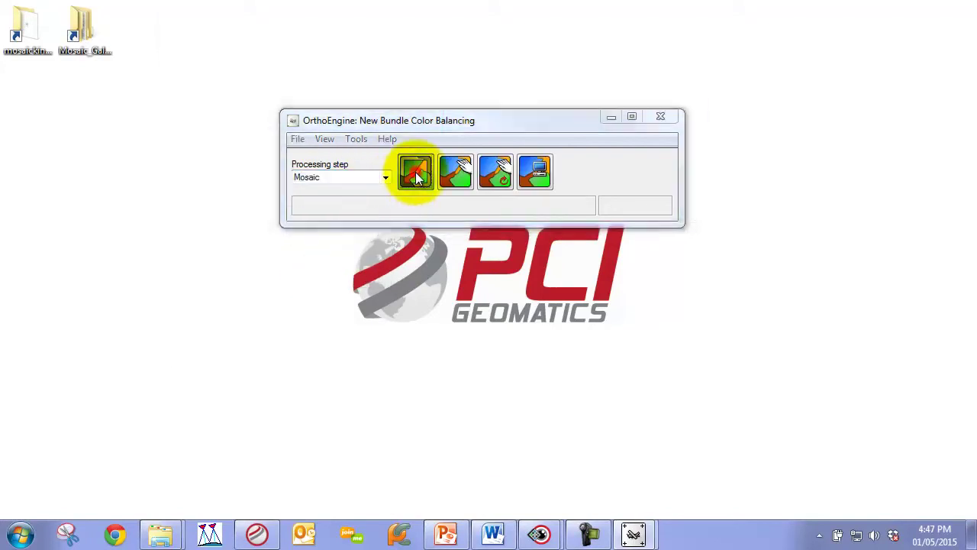
click(393, 84)
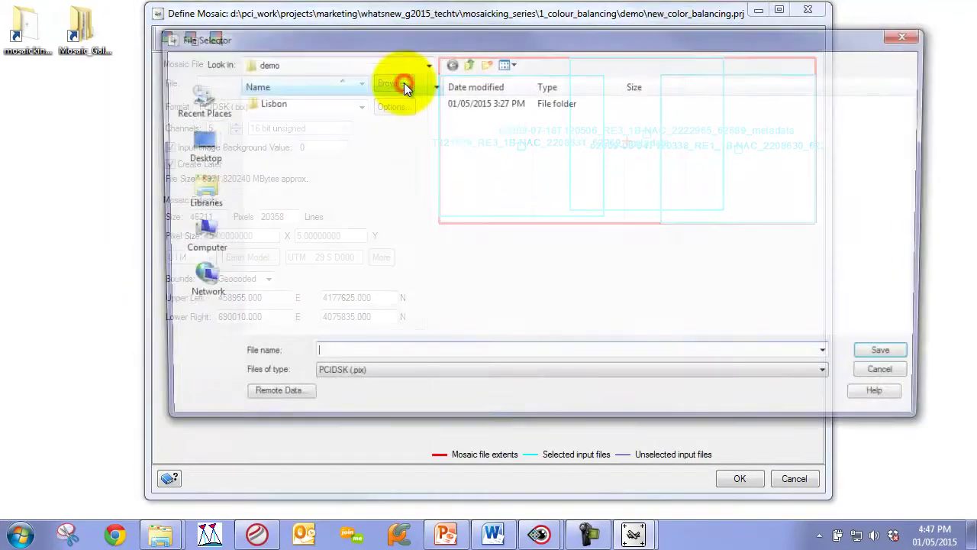
double_click(268, 102)
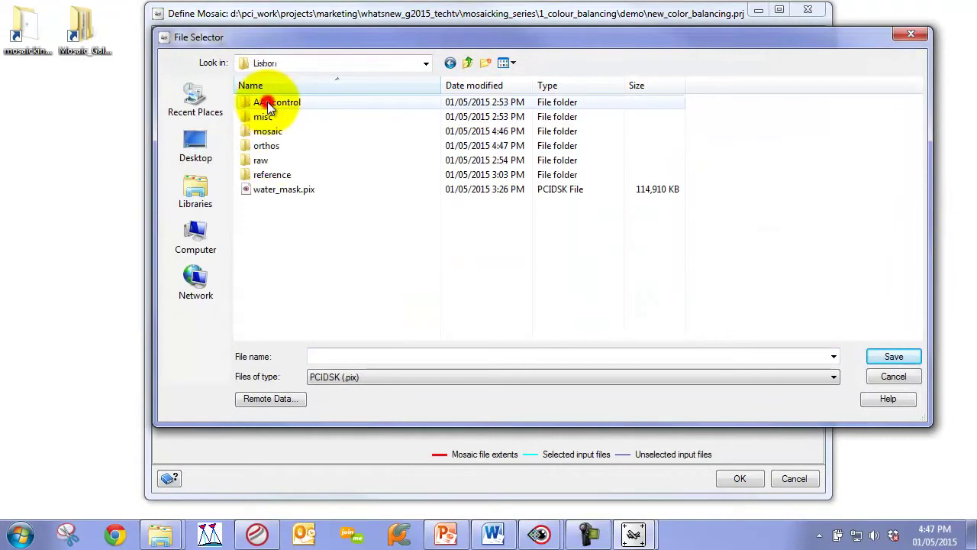
double_click(271, 132)
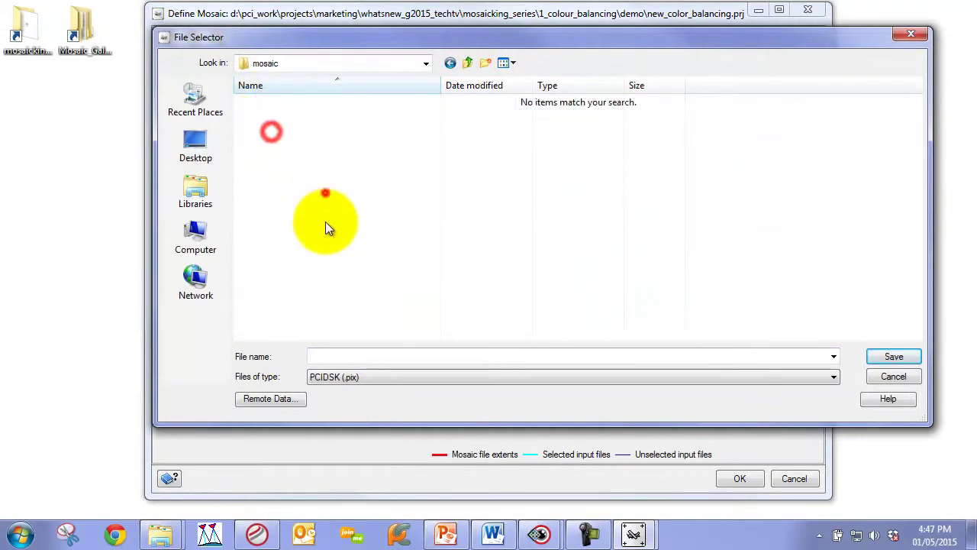
click(365, 355)
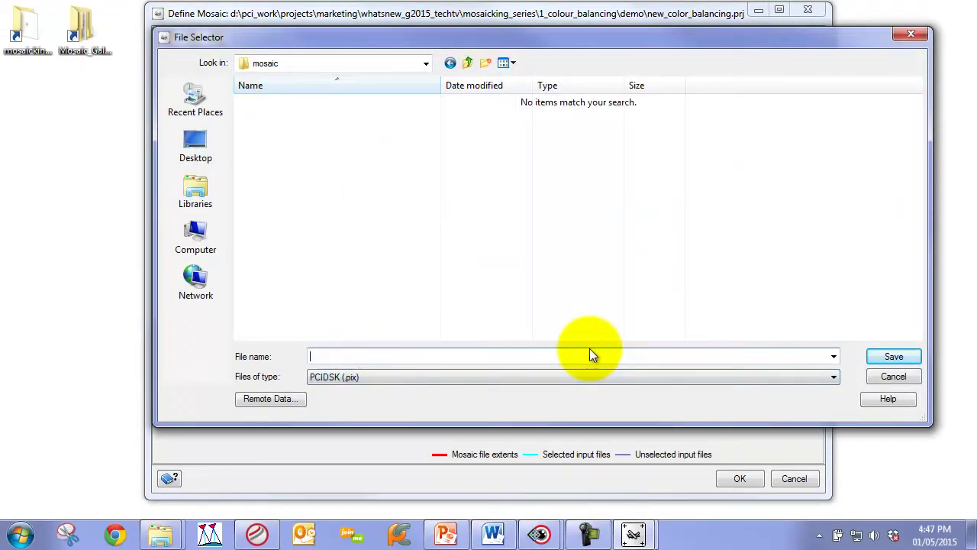
text(test)
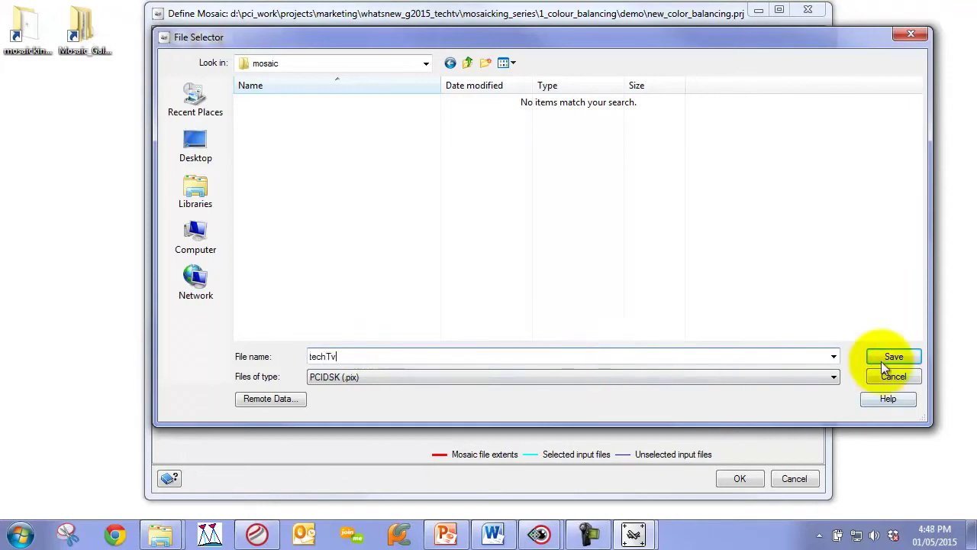
click(893, 357)
click(740, 478)
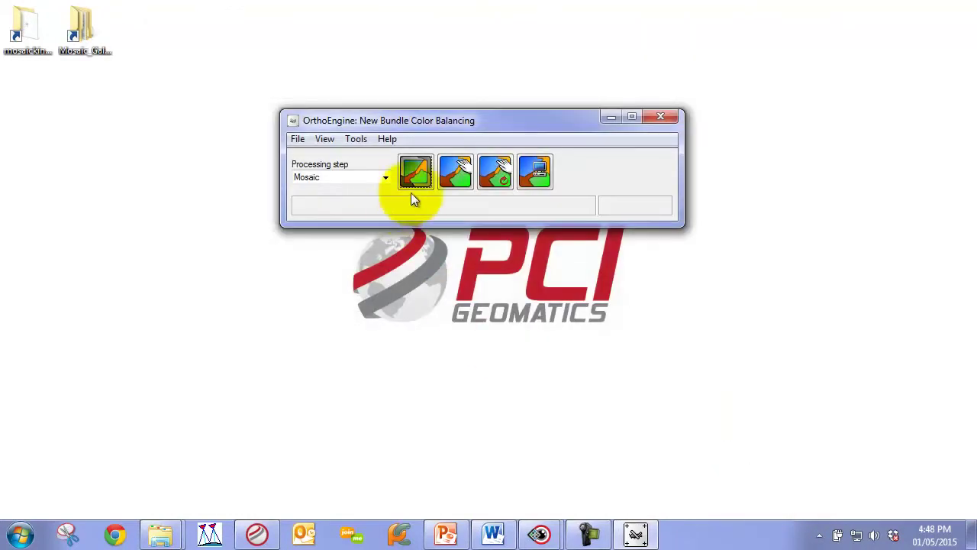
In Automatic Mosaicking, set the colour balance method to Bundle
click(535, 172)
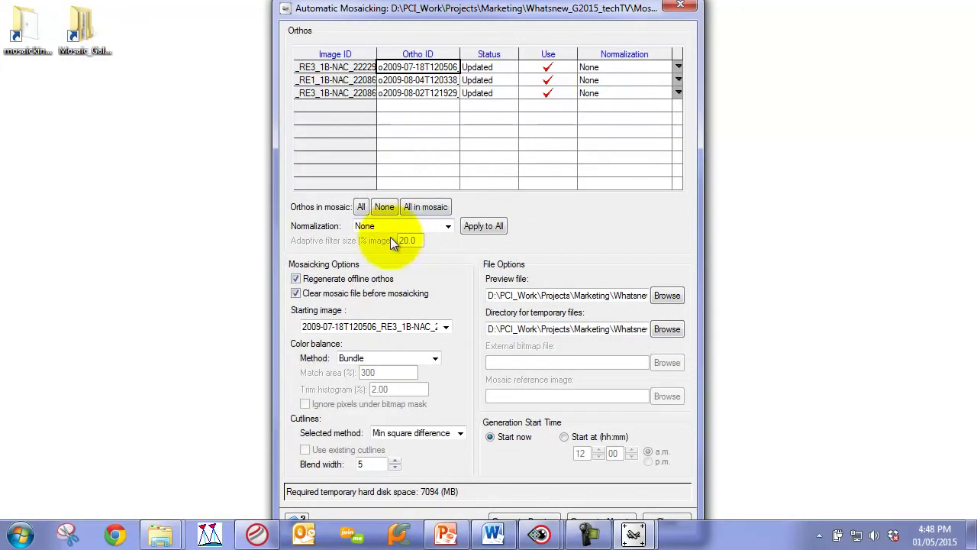
click(364, 356)
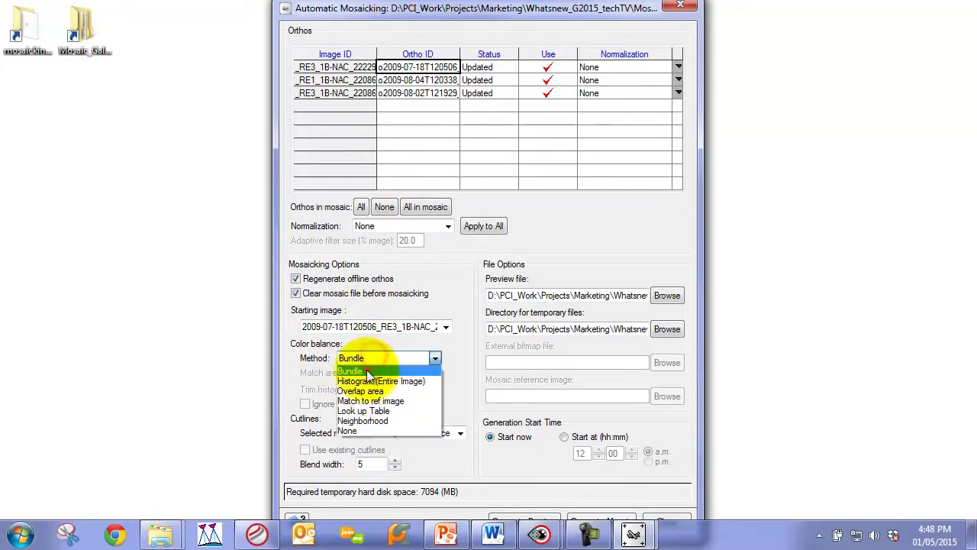
click(366, 371)
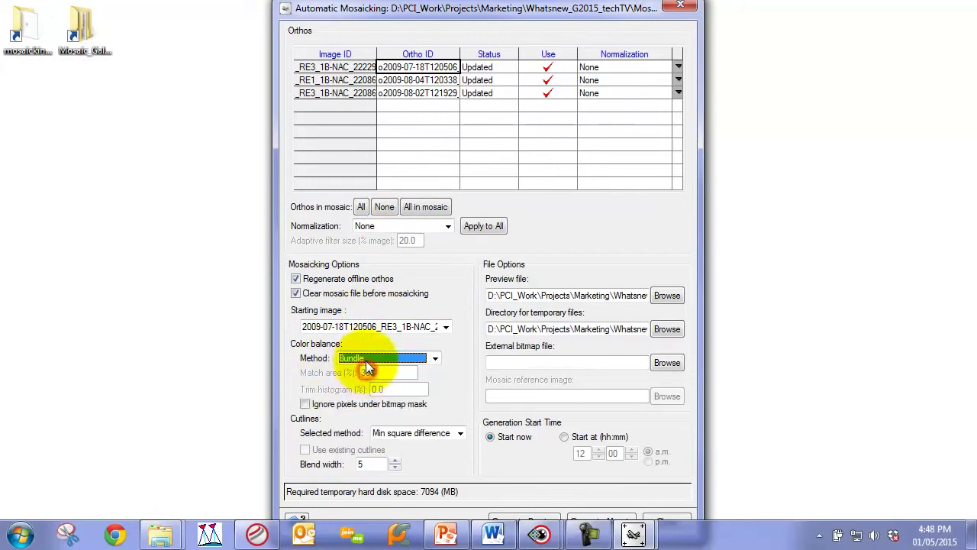
Ignore pixels under the bitmap mask, using water_mask.pix from the Lisbon folder
click(306, 402)
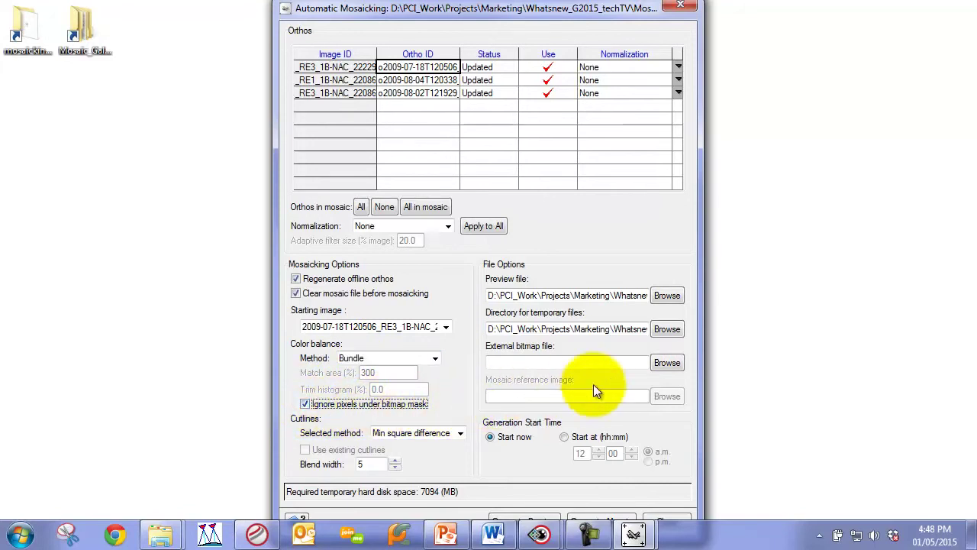
click(666, 362)
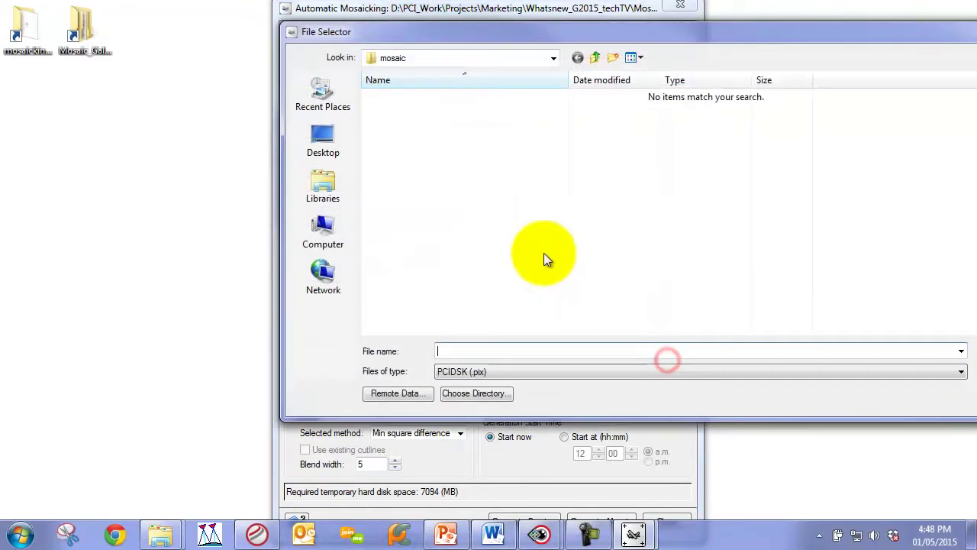
click(595, 57)
double_click(396, 185)
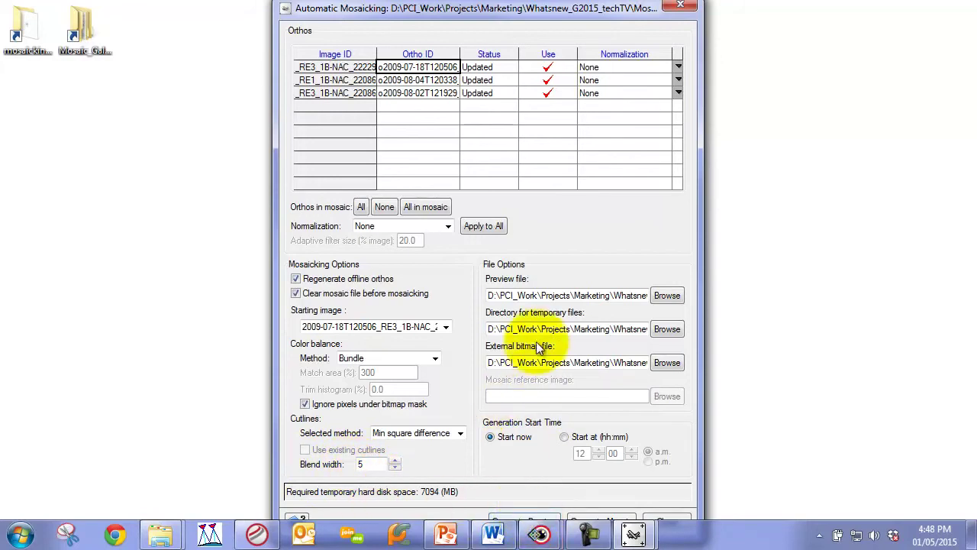
Generate the mosaic preview
mouse_move(423, 13)
mouse_down()
mouse_move(416, 0)
mouse_move(416, 12)
mouse_up()
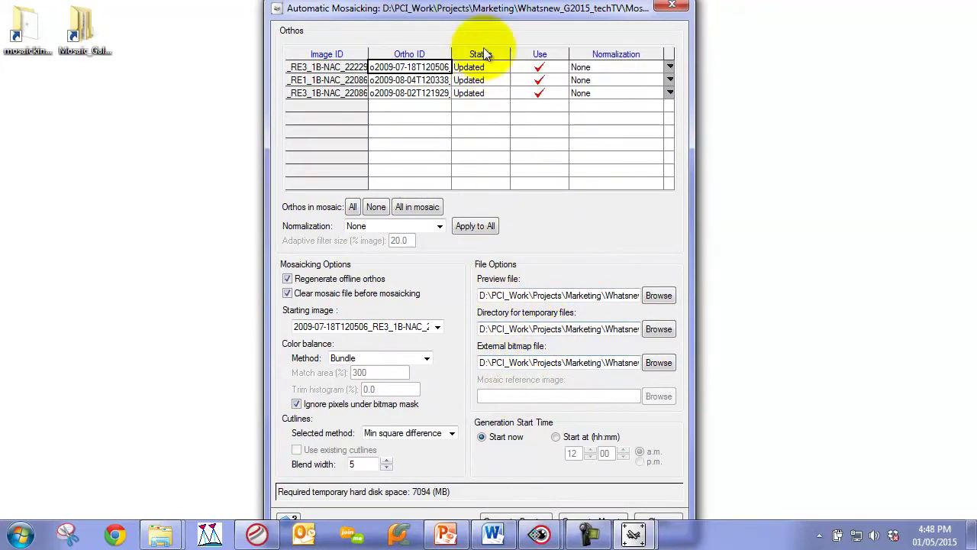
drag(485, 10, 486, 0)
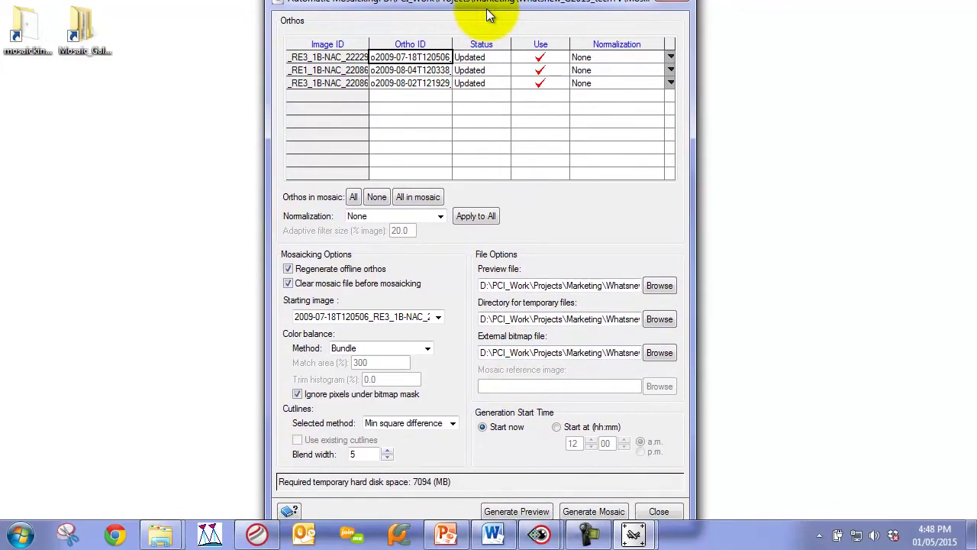
drag(487, 11, 487, 21)
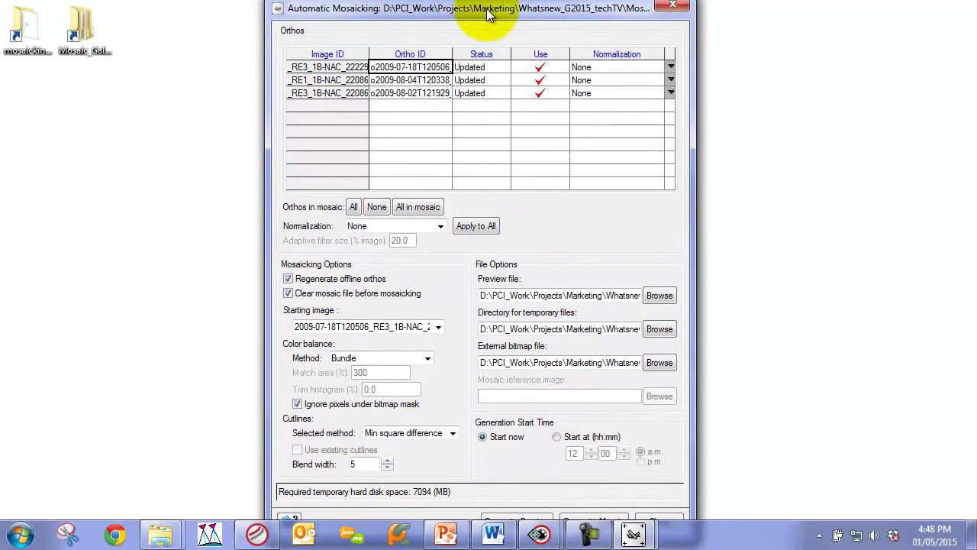
click(519, 519)
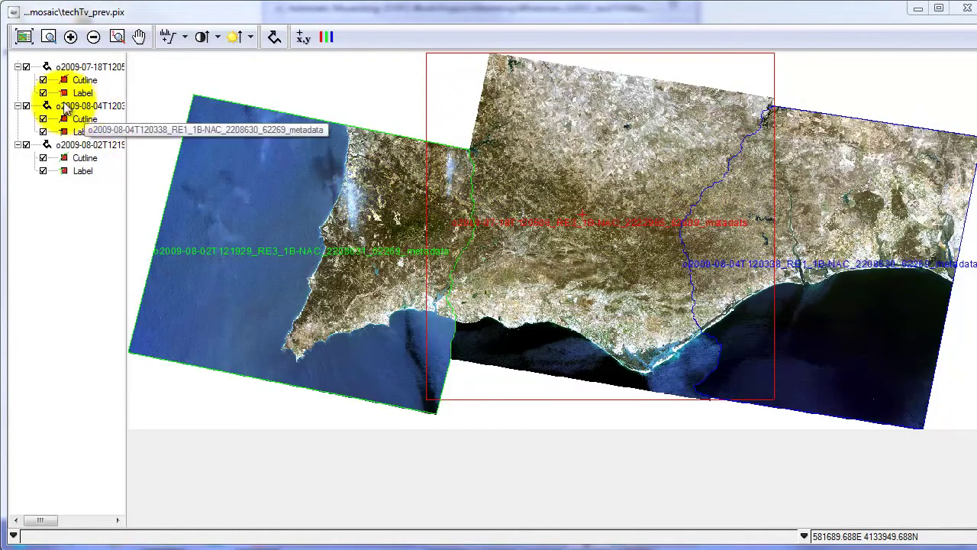
Turn off the cutline overlays for all three Lisbon ortho images
click(43, 81)
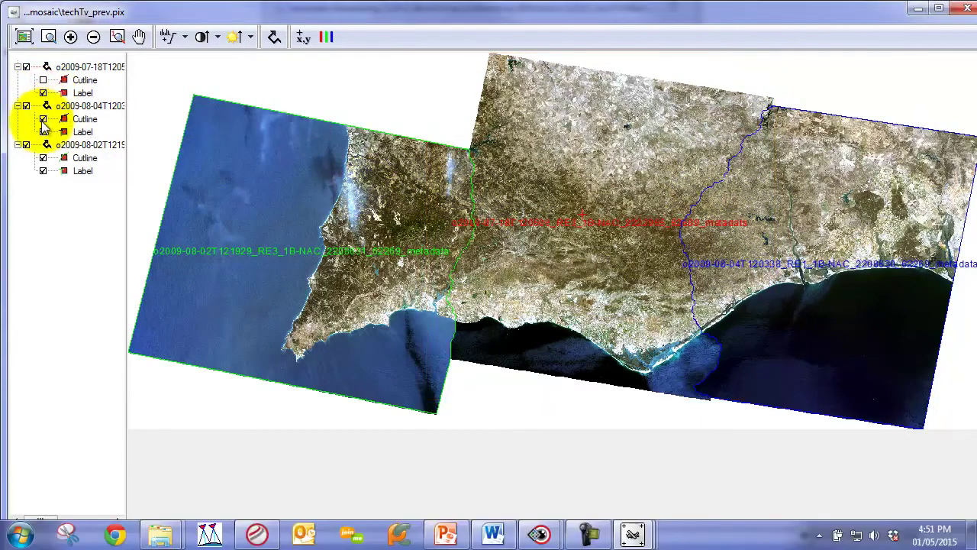
click(42, 119)
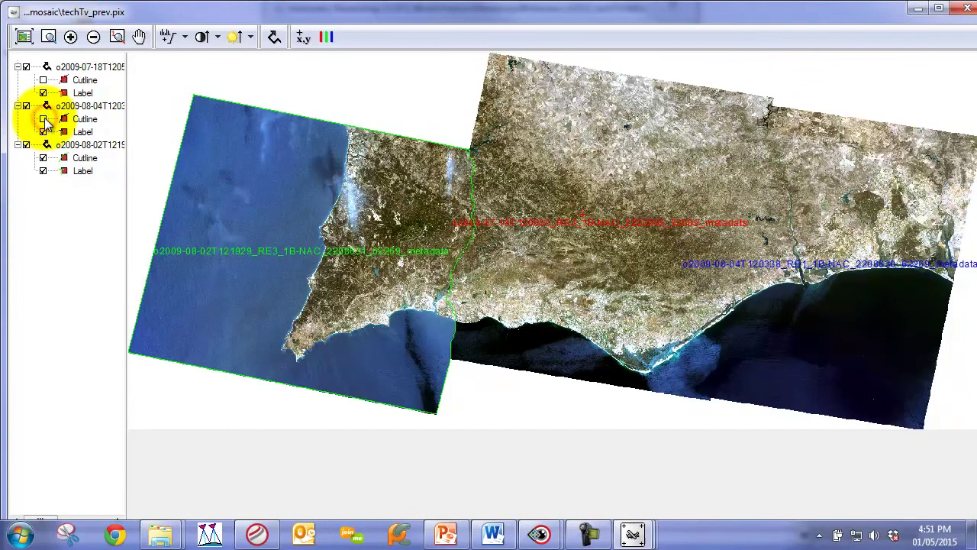
click(43, 158)
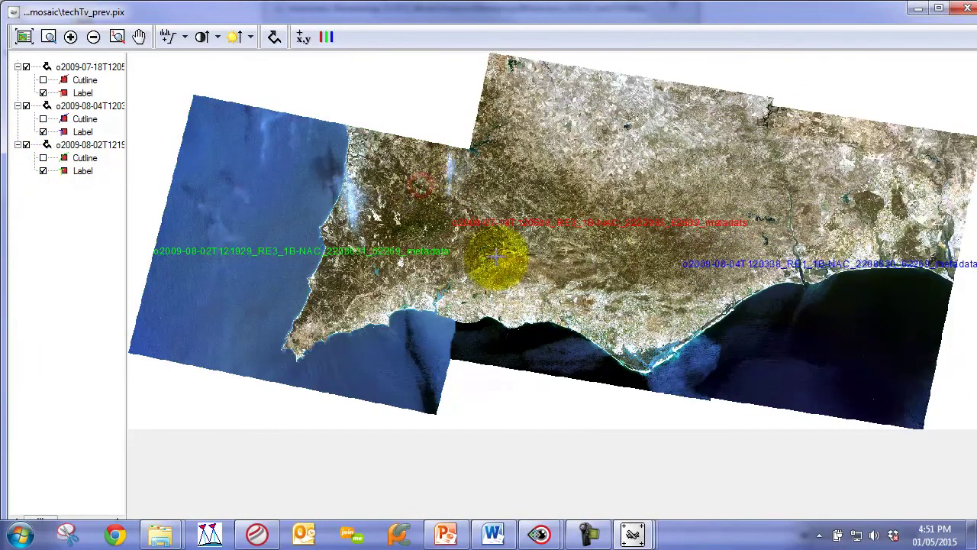
Zoom into the inland area near the mosaic centre, briefly rechecking the third cutline
click(48, 37)
click(500, 260)
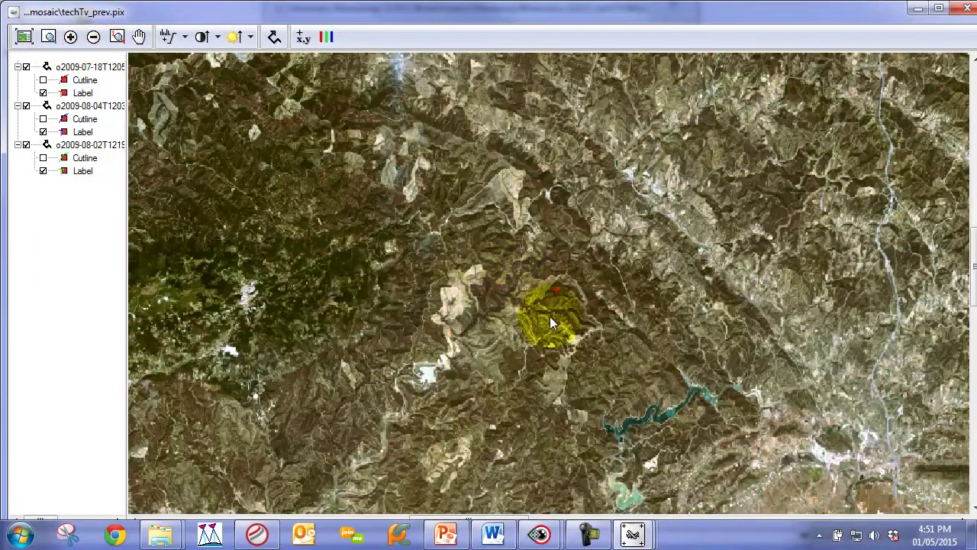
click(42, 158)
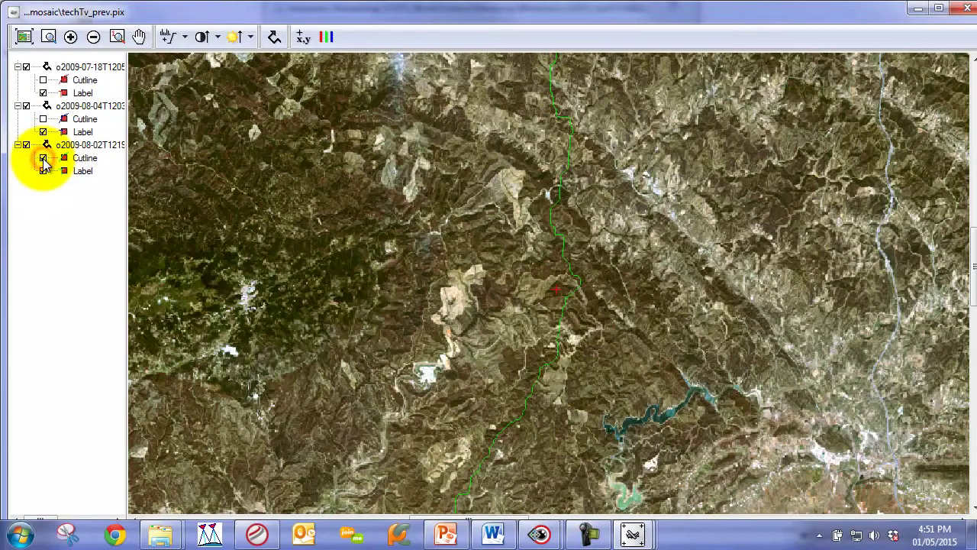
click(42, 158)
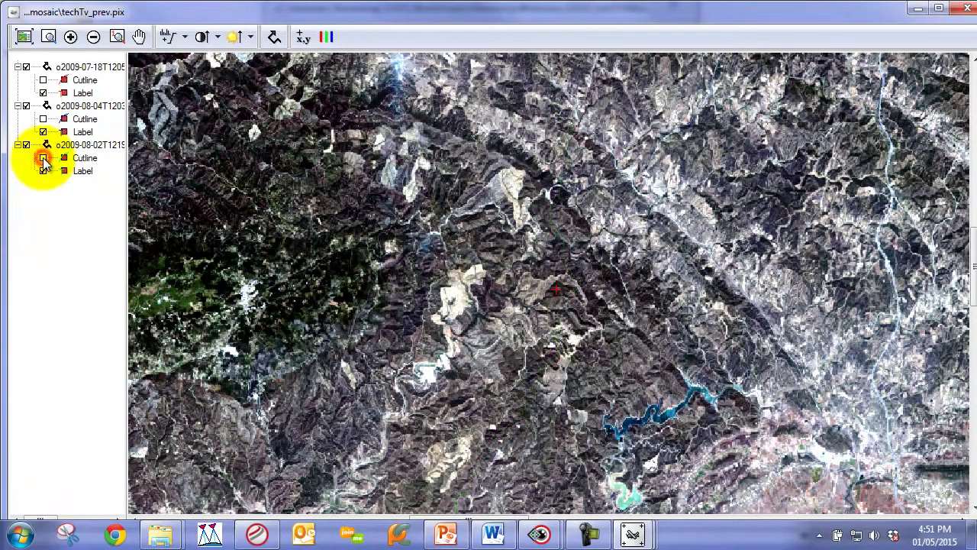